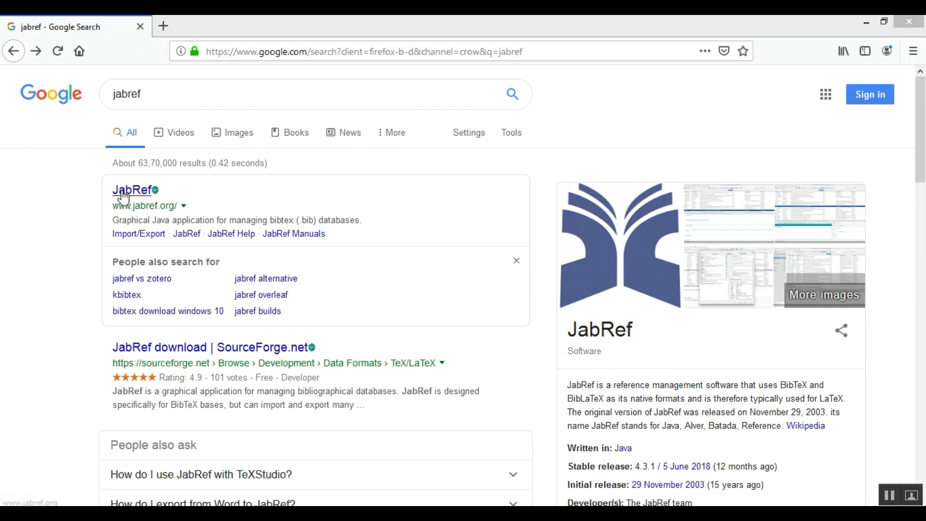
Go to jabref.org and download the latest JabRef release from its Downloads section
{"action": "left_click", "coordinate": [137, 195]}
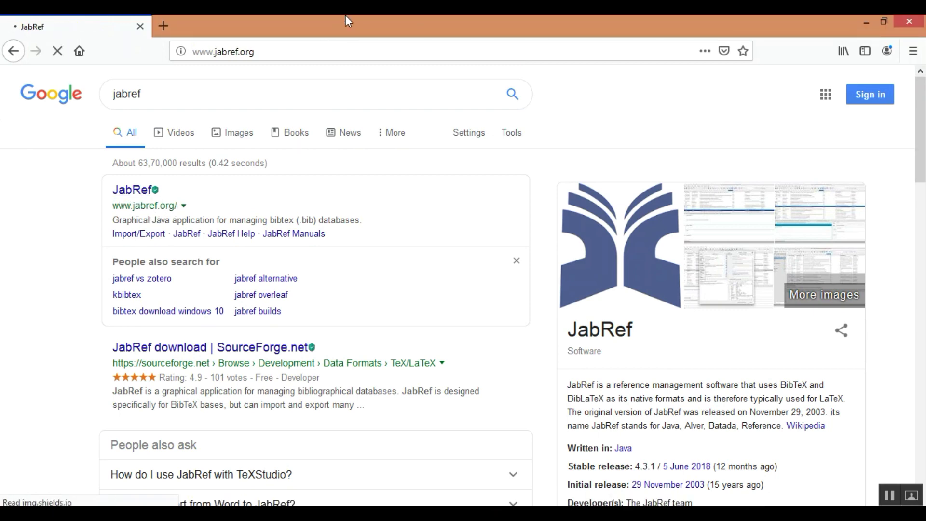
{"action": "scroll", "coordinate": [628, 371], "scroll_direction": "down", "scroll_amount": 4}
{"action": "scroll", "coordinate": [627, 370], "scroll_direction": "down", "scroll_amount": 20}
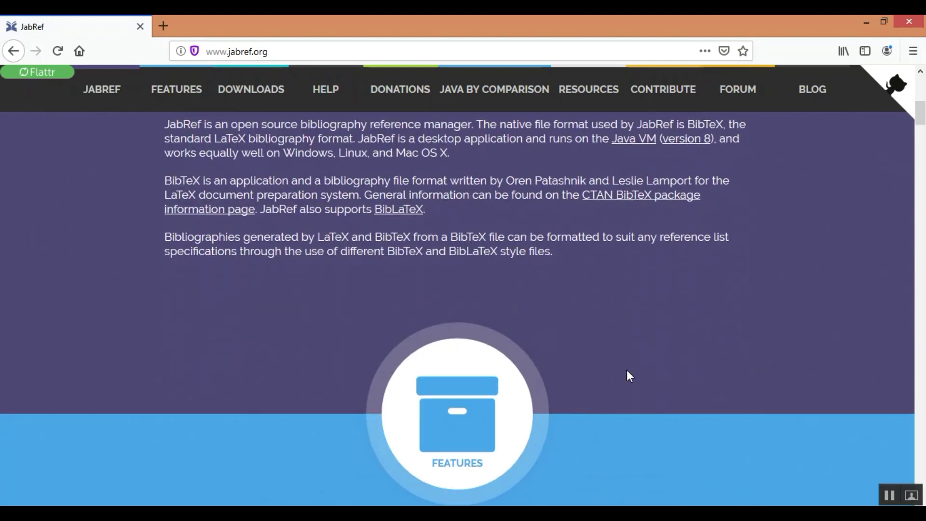
{"action": "scroll", "coordinate": [629, 374], "scroll_direction": "down", "scroll_amount": 10}
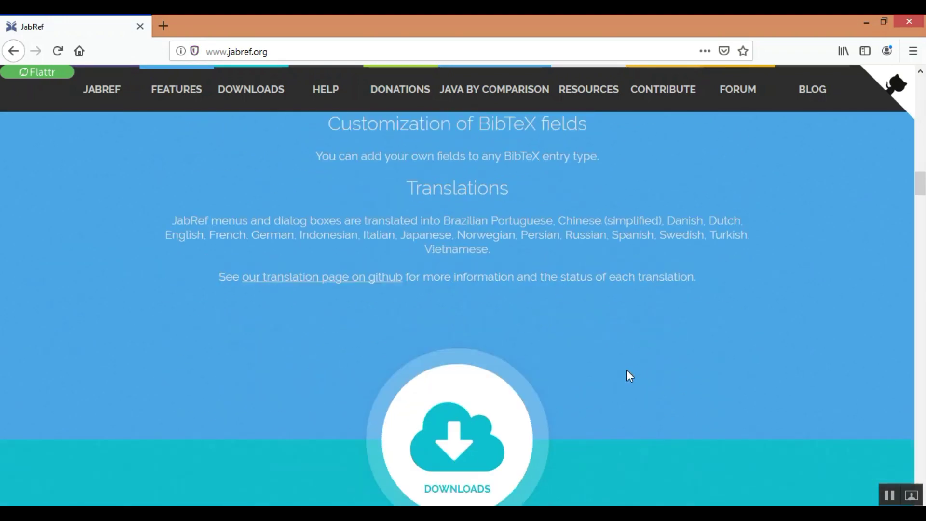
{"action": "left_click", "coordinate": [379, 281]}
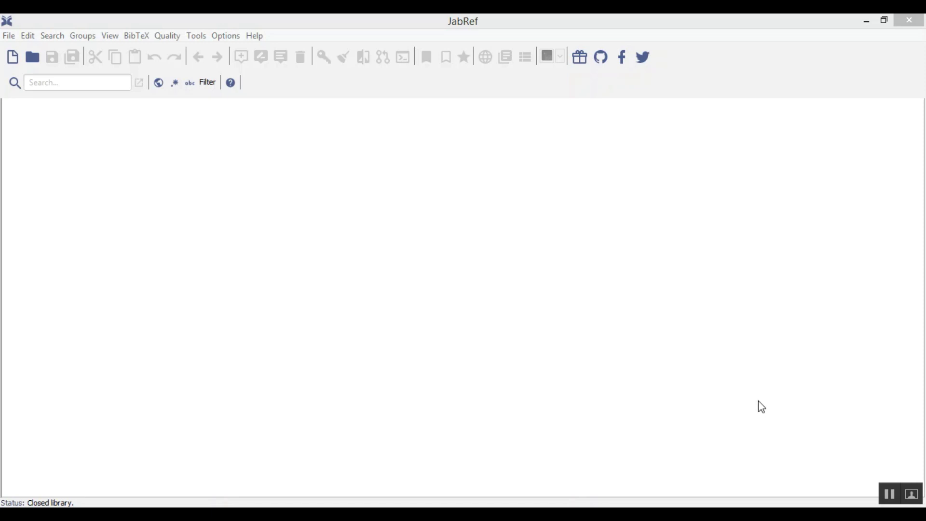
Create a new empty BibTeX library in JabRef, then bring up msl_2018_4.pdf
{"action": "left_click", "coordinate": [16, 64]}
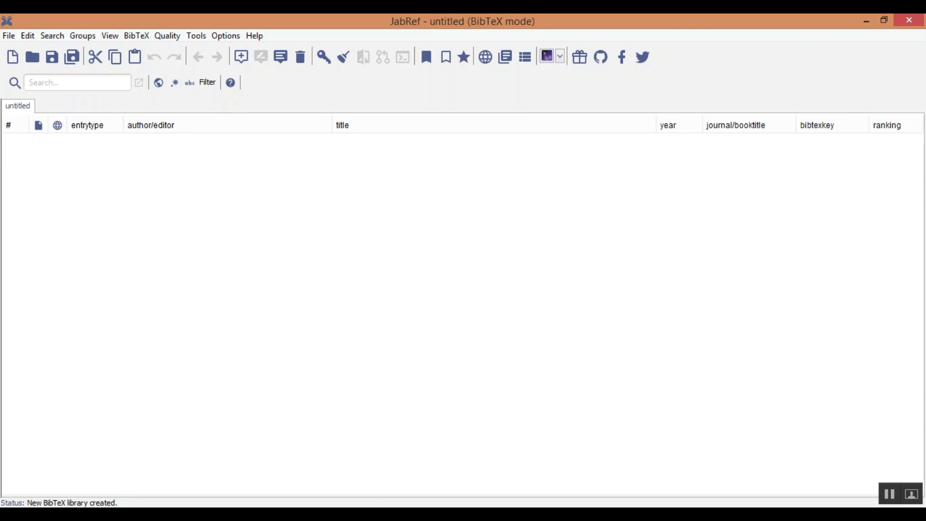
{"action": "left_click", "coordinate": [439, 477]}
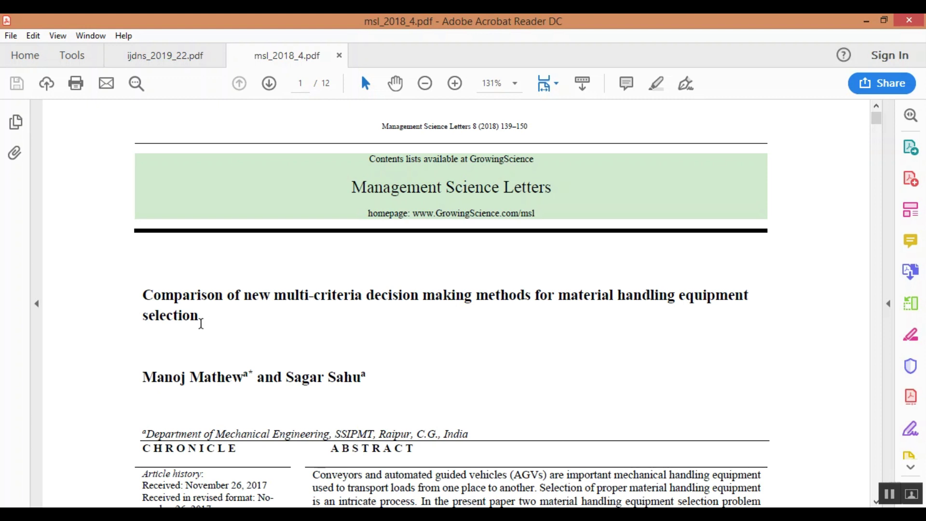
Copy the full title of the msl_2018_4.pdf paper and go to Google Scholar
{"action": "left_click_drag", "start_coordinate": [195, 316], "coordinate": [147, 299]}
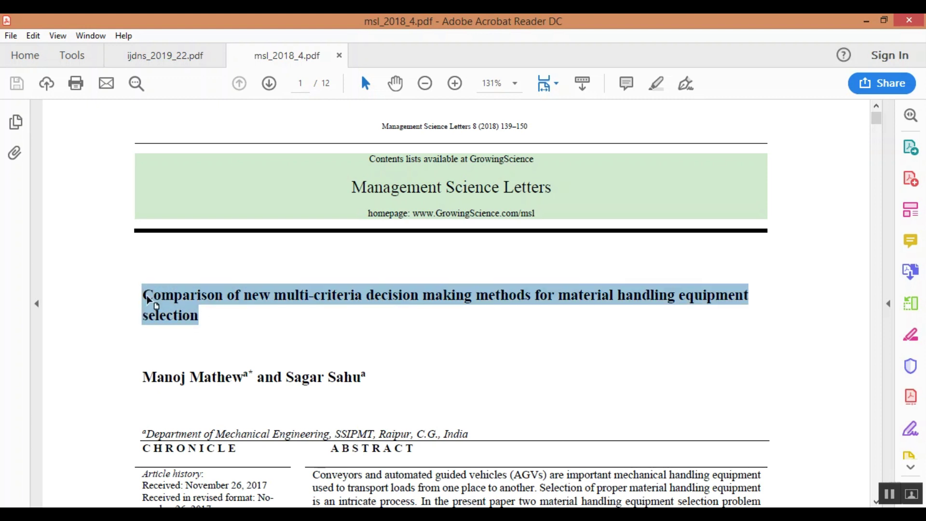
{"action": "right_click", "coordinate": [154, 302]}
{"action": "left_click", "coordinate": [179, 312]}
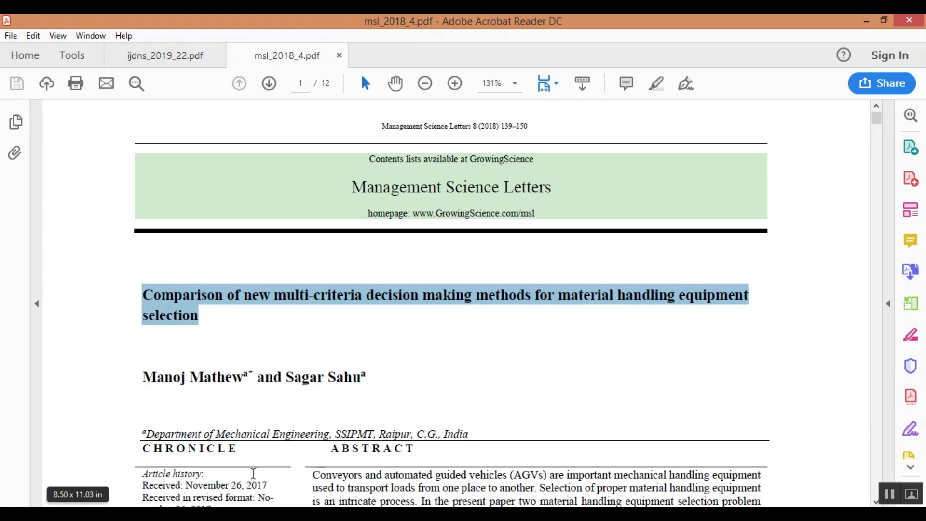
{"action": "key", "text": "alt+Tab"}
{"action": "left_click", "coordinate": [154, 190]}
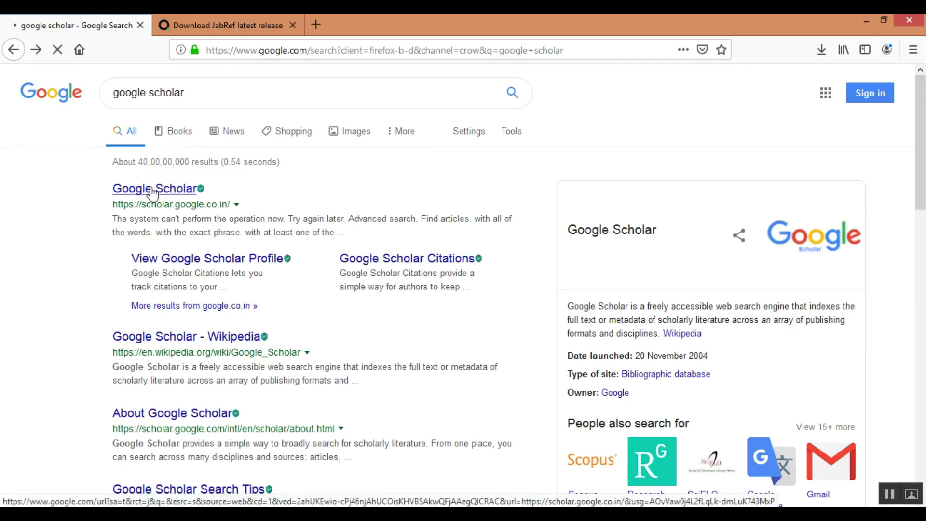
Search Google Scholar for the pasted msl_2018_4 paper title
{"action": "right_click", "coordinate": [281, 213]}
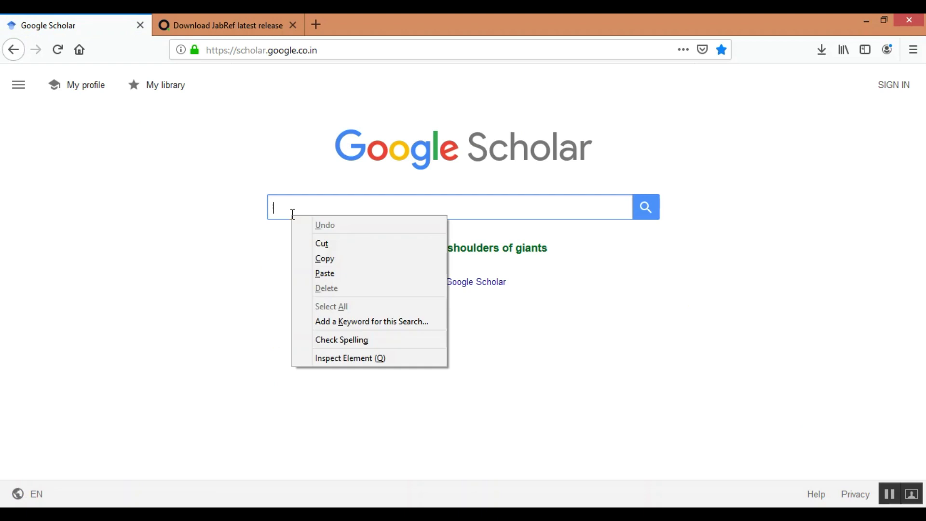
{"action": "left_click", "coordinate": [321, 273]}
{"action": "left_click", "coordinate": [645, 208]}
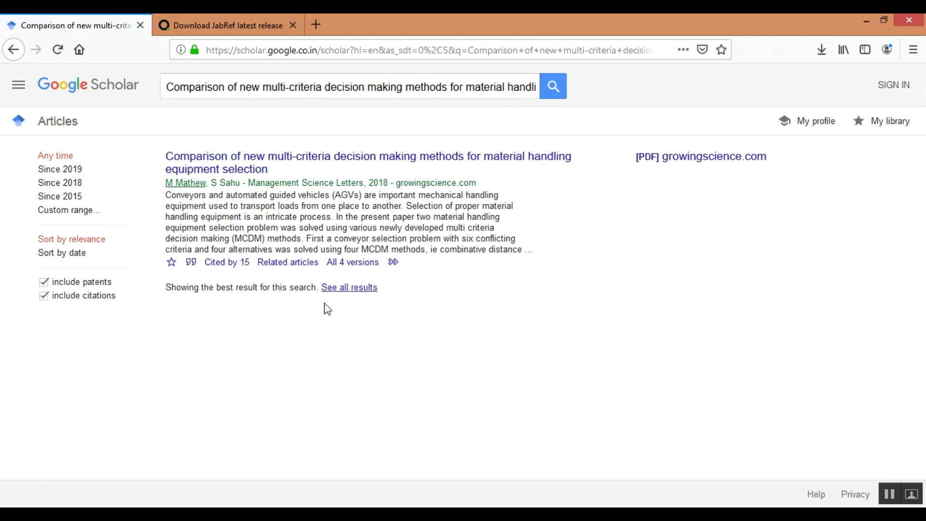
Copy the paper's BibTeX entry (mathew2018comparison) from Scholar's Cite options
{"action": "left_click", "coordinate": [191, 263]}
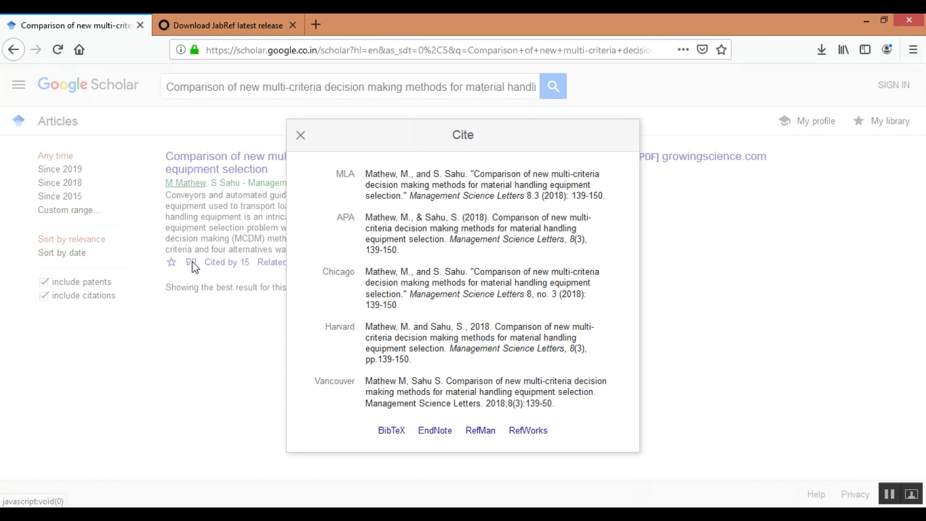
{"action": "left_click", "coordinate": [393, 435]}
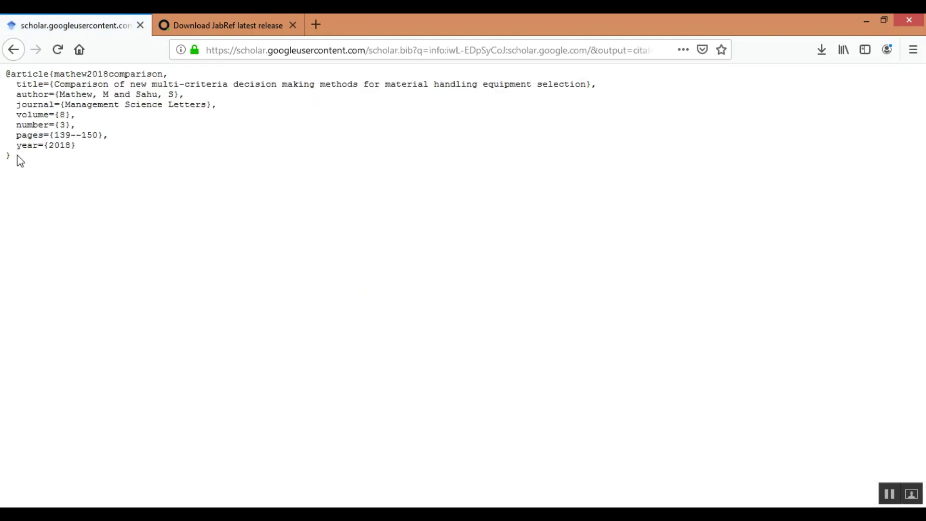
{"action": "left_click_drag", "start_coordinate": [17, 155], "coordinate": [5, 74]}
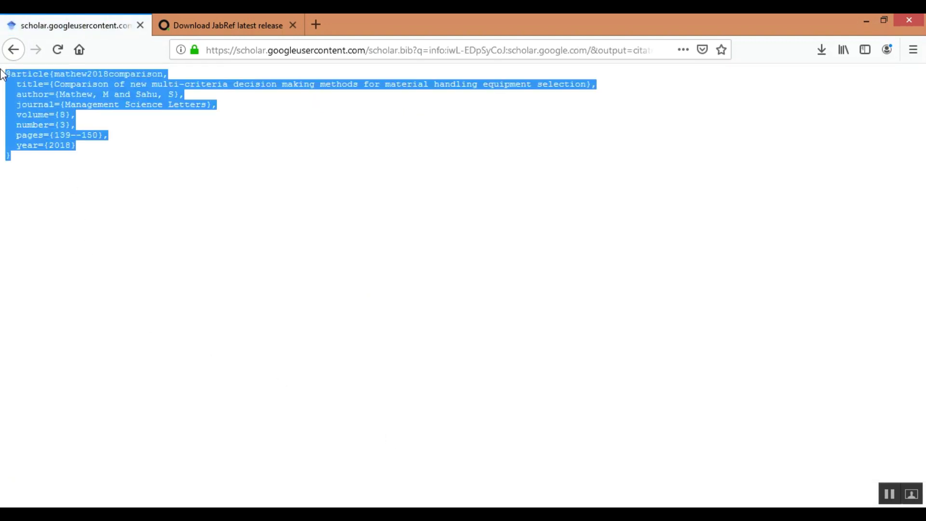
{"action": "right_click", "coordinate": [22, 85]}
{"action": "left_click", "coordinate": [39, 93]}
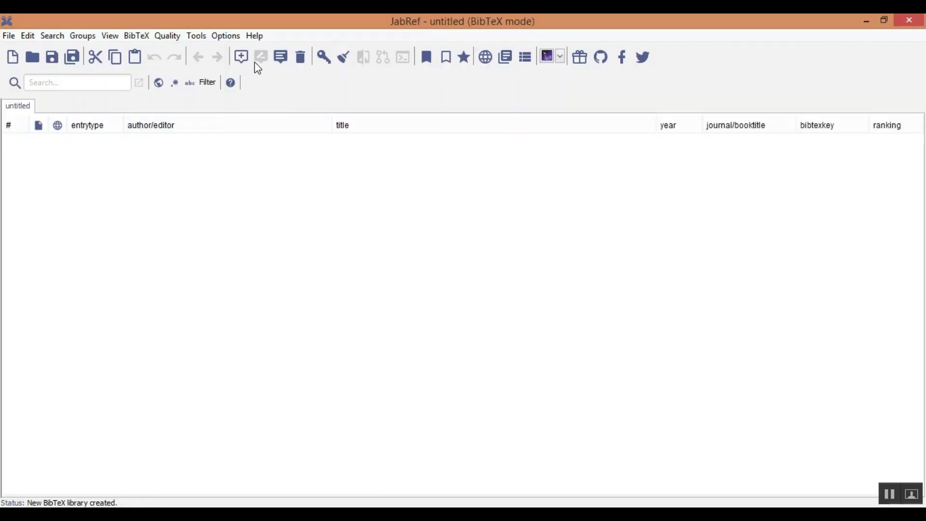
Add an Article entry in JabRef whose source is the pasted mathew2018comparison BibTeX
{"action": "left_click", "coordinate": [241, 57]}
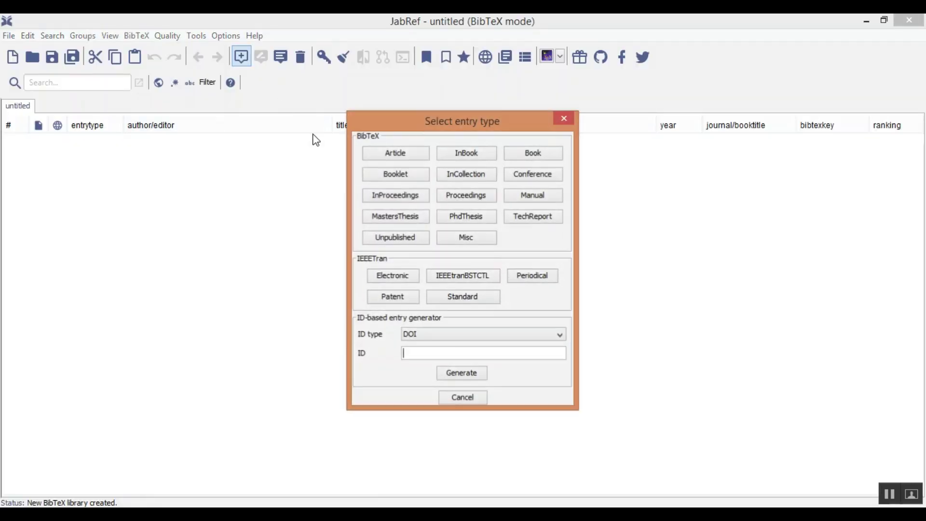
{"action": "left_click", "coordinate": [394, 154]}
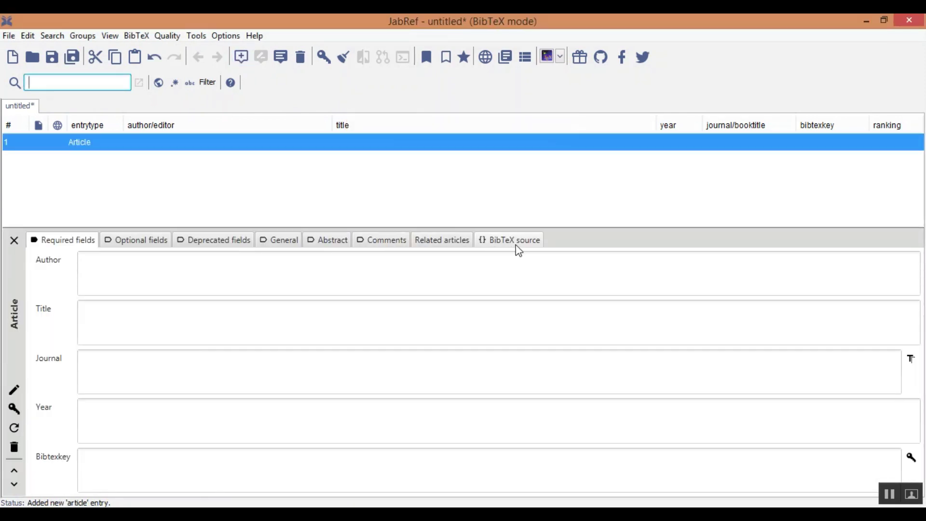
{"action": "left_click", "coordinate": [517, 250]}
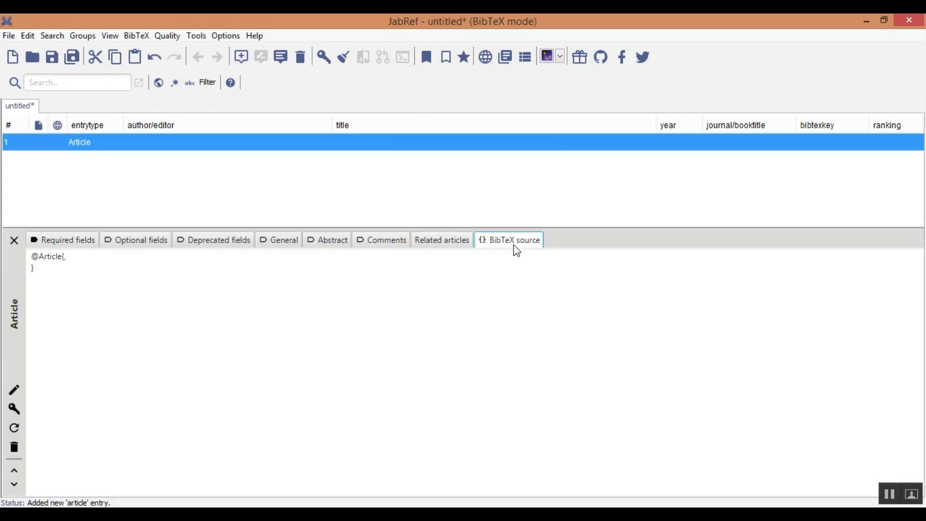
{"action": "left_click_drag", "start_coordinate": [30, 274], "coordinate": [27, 259]}
{"action": "right_click", "coordinate": [35, 253]}
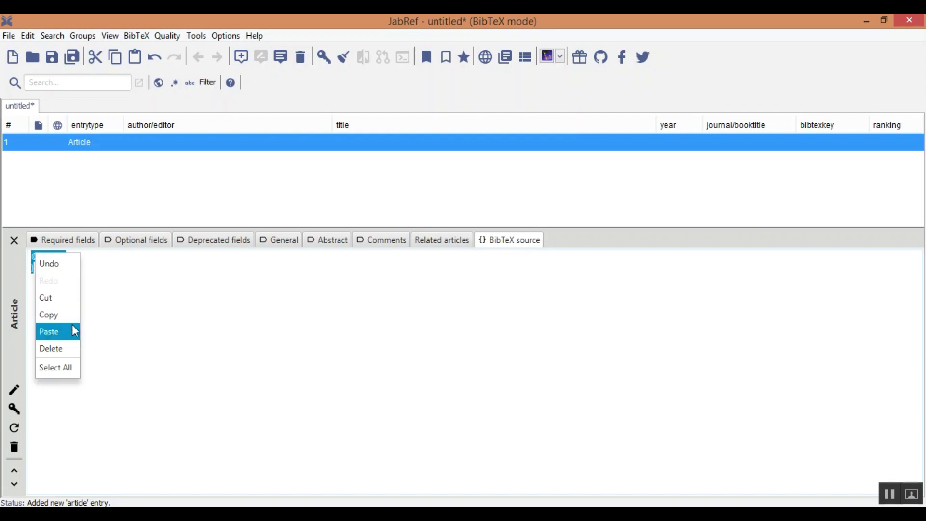
{"action": "left_click", "coordinate": [49, 332]}
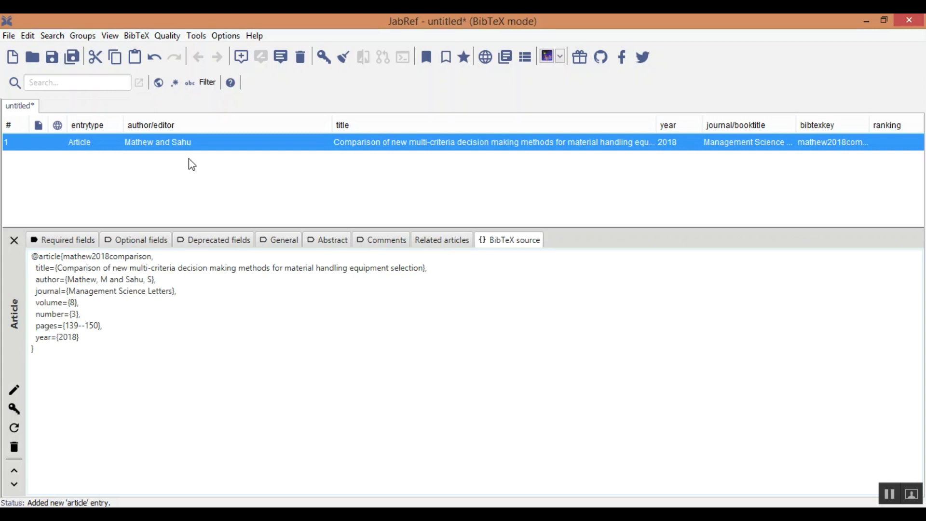
{"action": "left_click", "coordinate": [14, 240]}
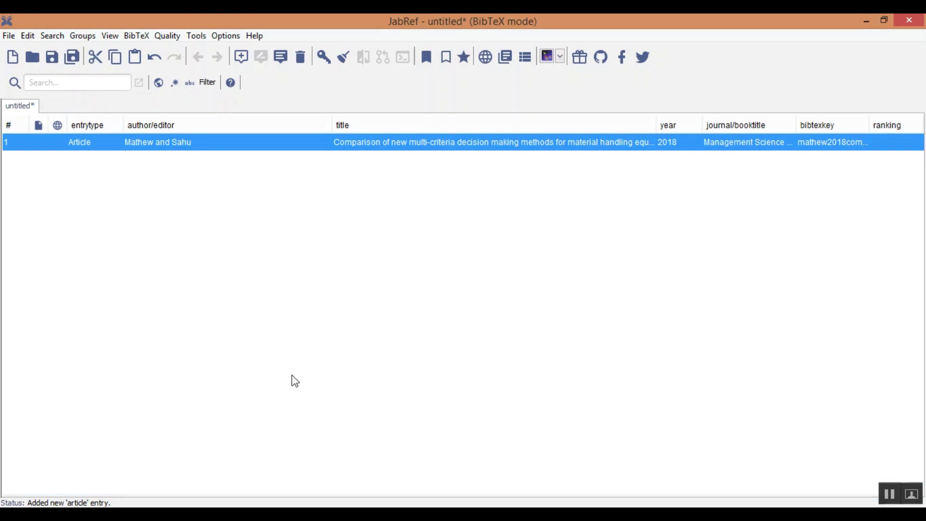
Copy the full title of the ijdns_2019_22.pdf paper in Acrobat Reader
{"action": "left_click", "coordinate": [373, 513]}
{"action": "left_click", "coordinate": [374, 476]}
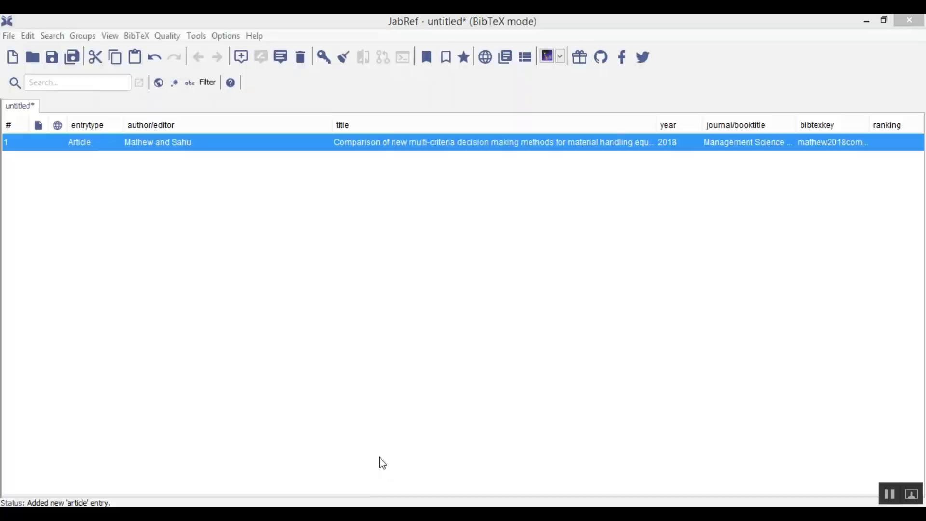
{"action": "left_click_drag", "start_coordinate": [202, 208], "coordinate": [135, 185]}
{"action": "right_click", "coordinate": [144, 190]}
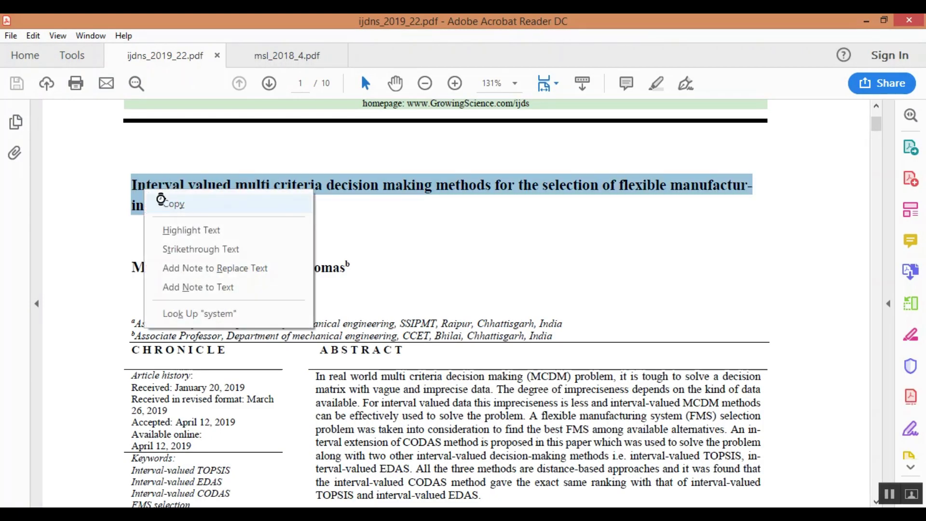
{"action": "left_click", "coordinate": [161, 201]}
{"action": "left_click", "coordinate": [357, 513]}
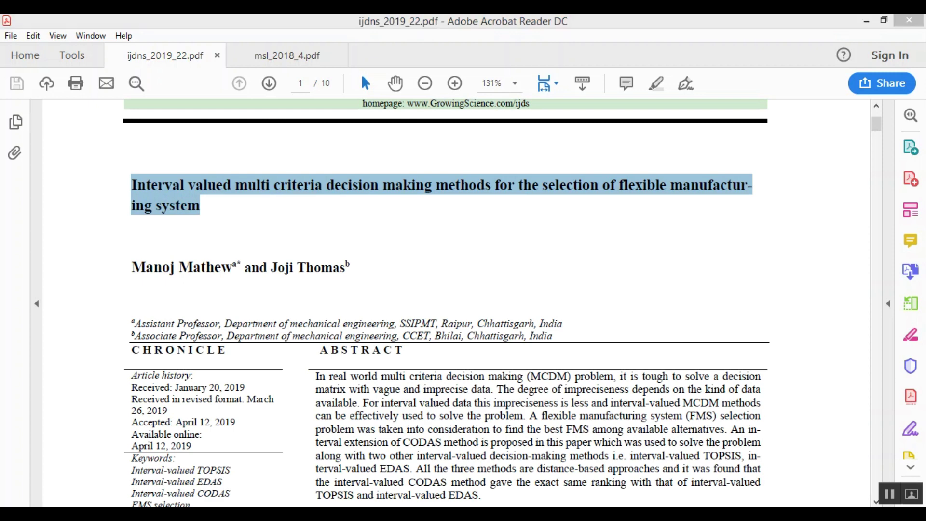
Search Google Scholar for the pasted ijdns_2019_22 paper title
{"action": "left_click", "coordinate": [14, 49]}
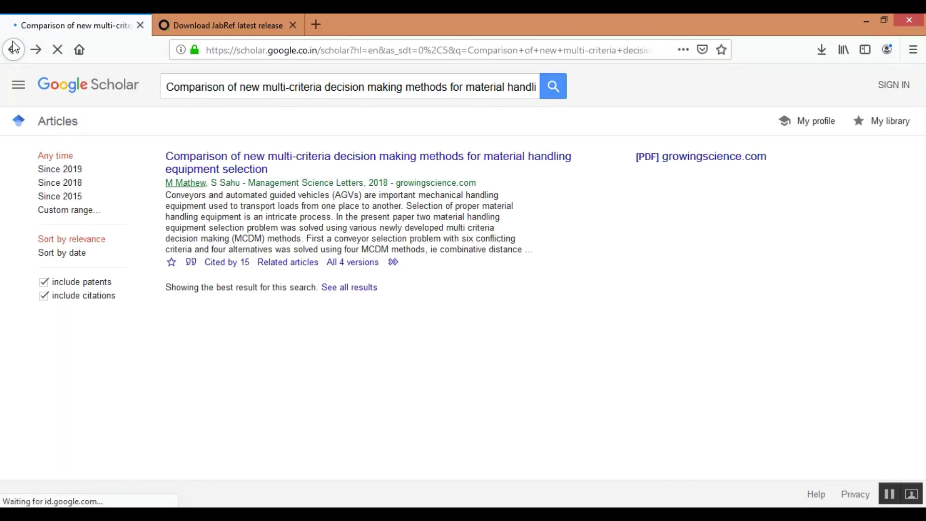
{"action": "left_click", "coordinate": [299, 138]}
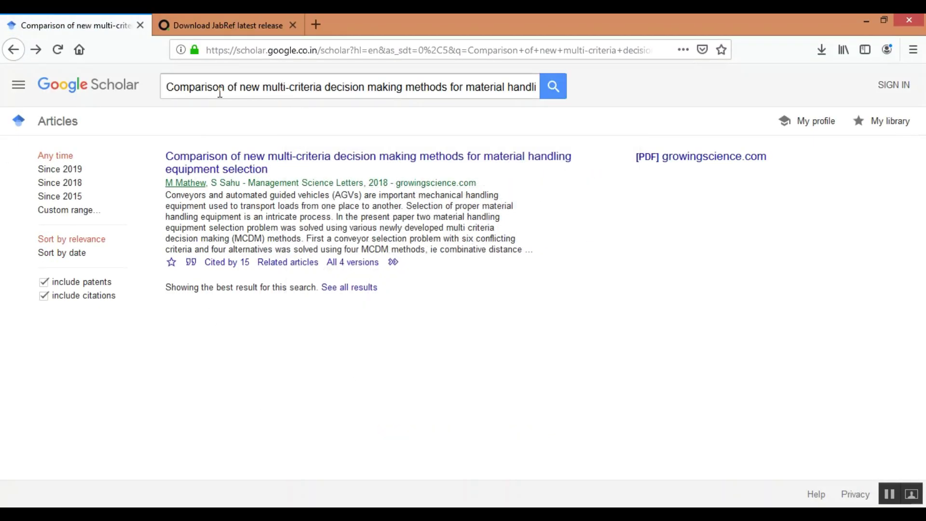
{"action": "left_click_drag", "start_coordinate": [162, 88], "coordinate": [562, 107]}
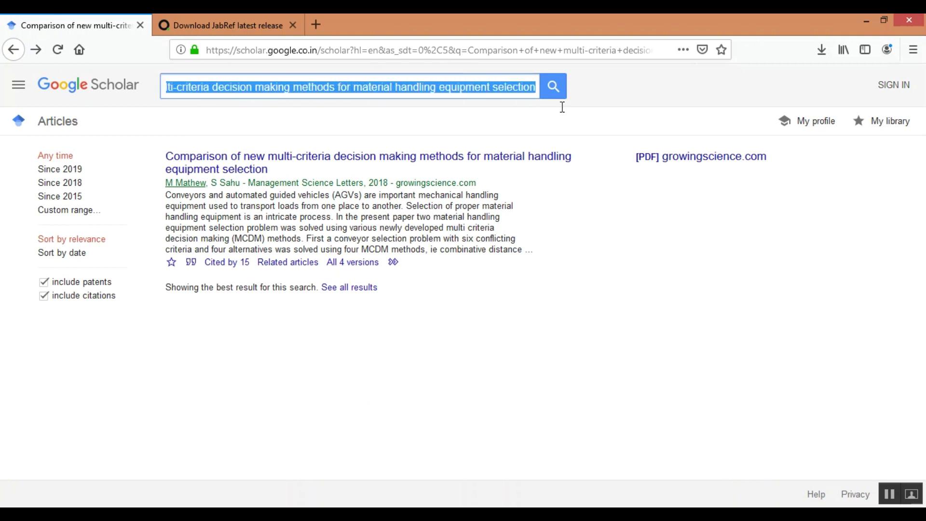
{"action": "right_click", "coordinate": [520, 90]}
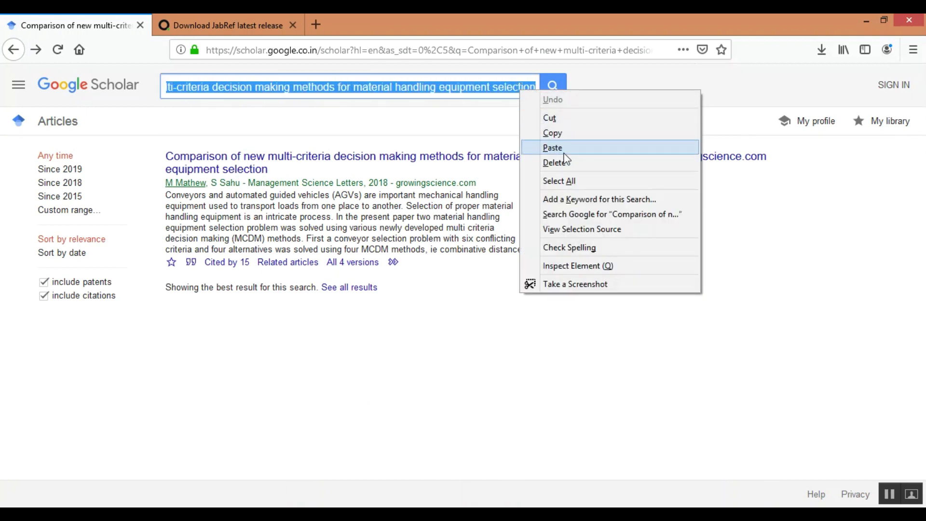
{"action": "left_click", "coordinate": [563, 153]}
{"action": "left_click", "coordinate": [549, 92]}
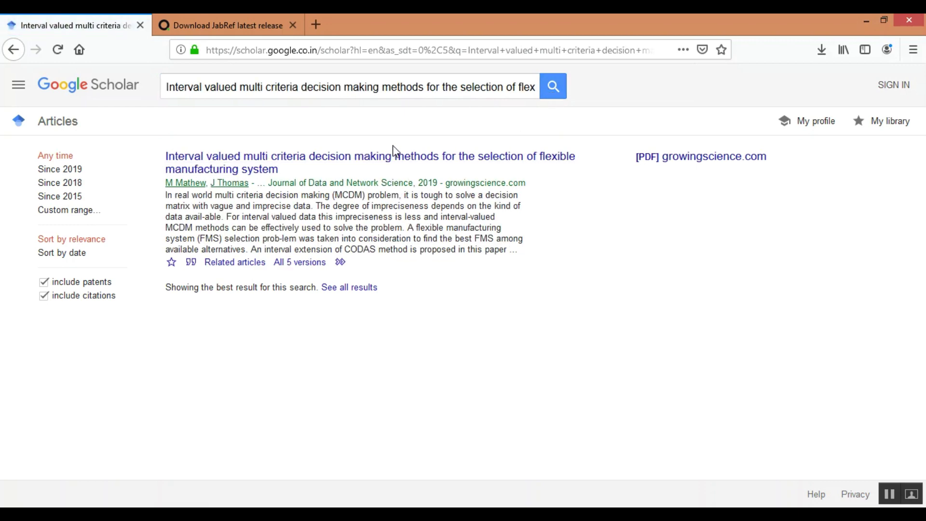
Copy the interval valued paper's BibTeX entry (mathew2019interval) from Scholar's Cite options
{"action": "left_click", "coordinate": [192, 263]}
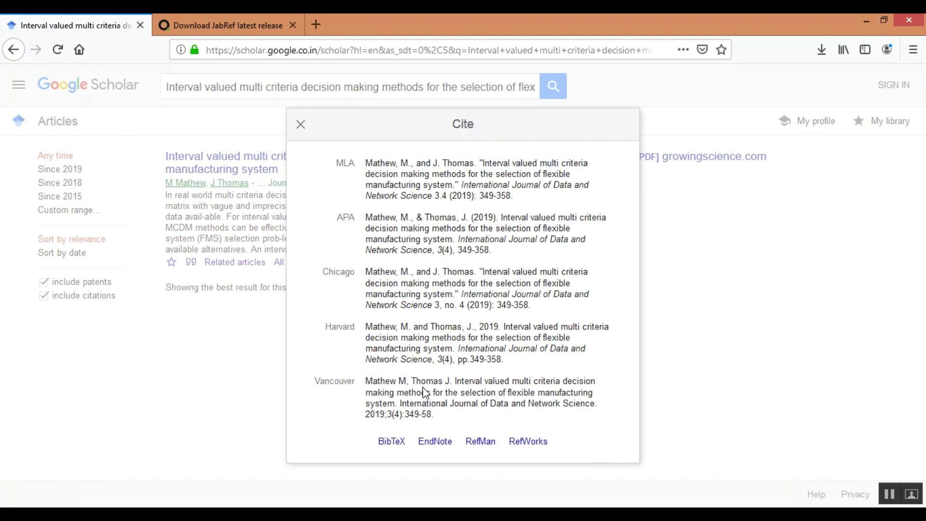
{"action": "left_click", "coordinate": [391, 441]}
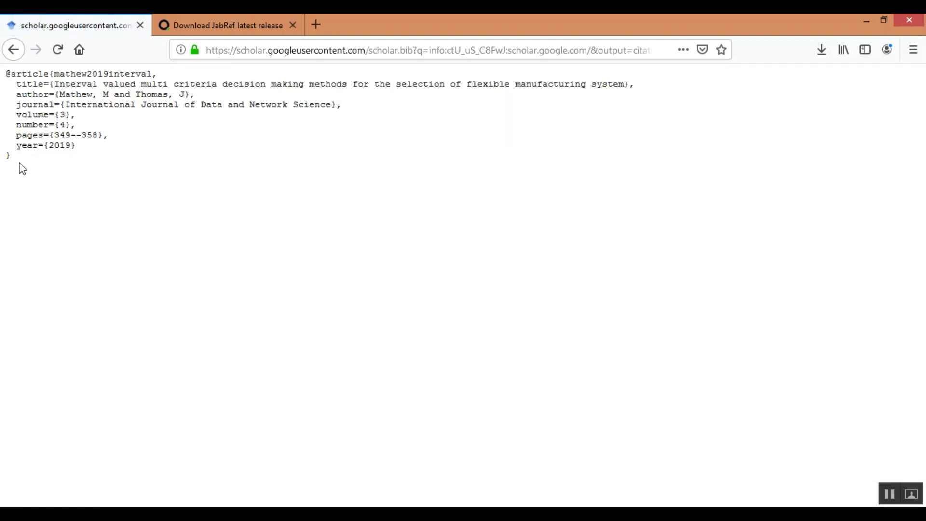
{"action": "left_click_drag", "start_coordinate": [20, 167], "coordinate": [2, 72]}
{"action": "right_click", "coordinate": [15, 74]}
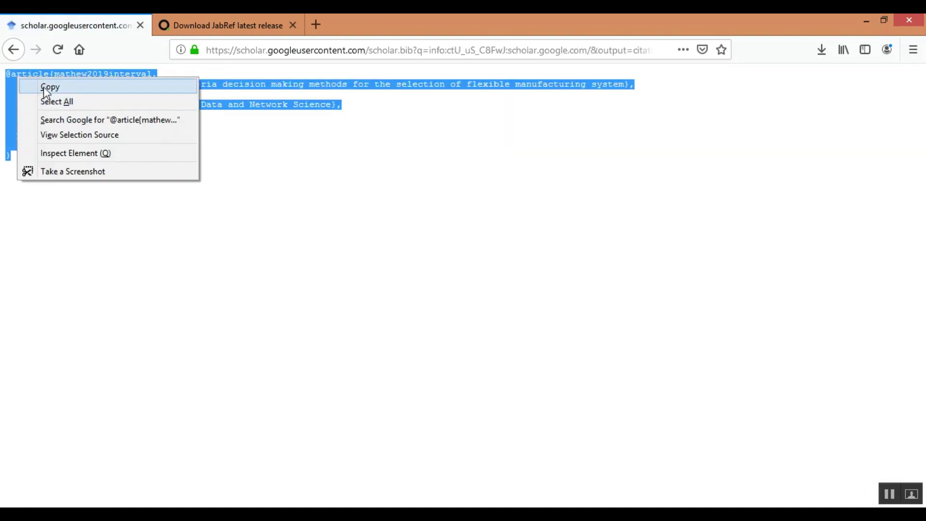
{"action": "left_click", "coordinate": [29, 85]}
Add a second Article entry in JabRef from the pasted mathew2019interval BibTeX
{"action": "left_click", "coordinate": [402, 504]}
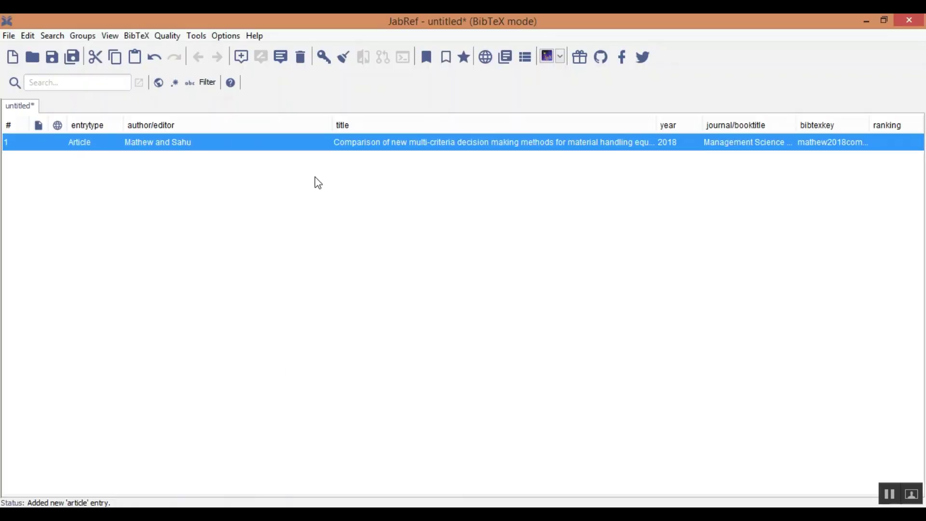
{"action": "left_click", "coordinate": [241, 57]}
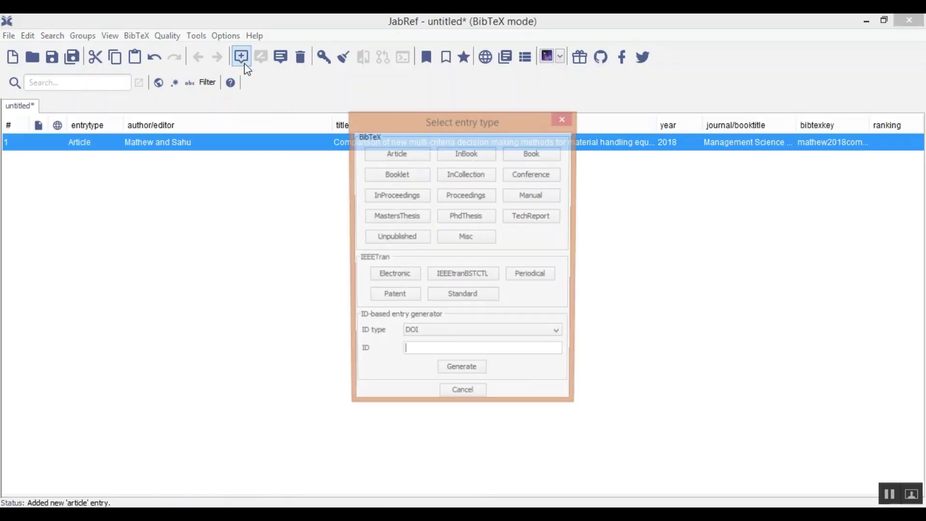
{"action": "left_click", "coordinate": [395, 153]}
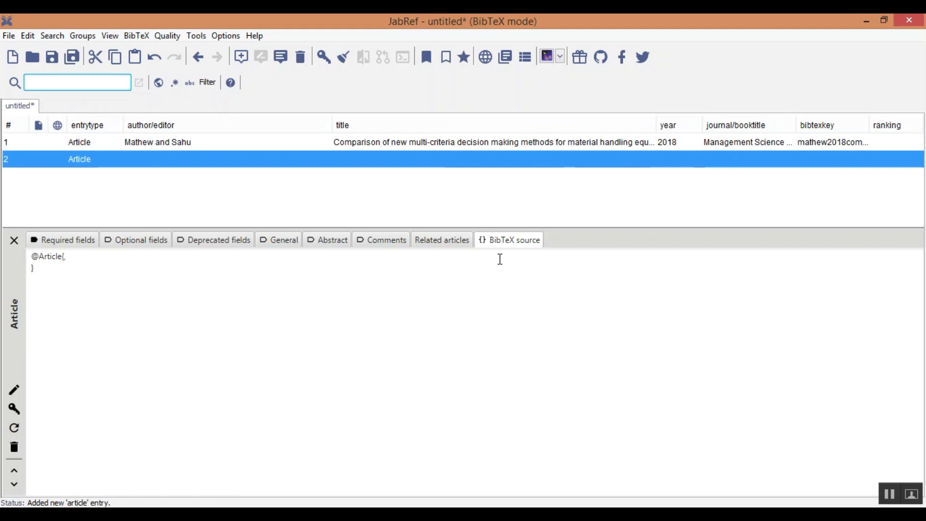
{"action": "left_click_drag", "start_coordinate": [41, 276], "coordinate": [29, 254]}
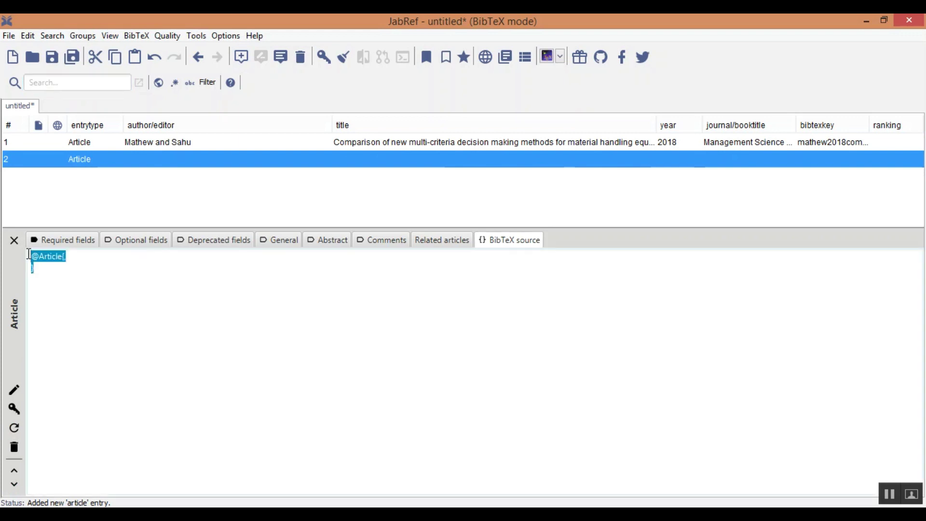
{"action": "right_click", "coordinate": [35, 263]}
{"action": "left_click", "coordinate": [59, 334]}
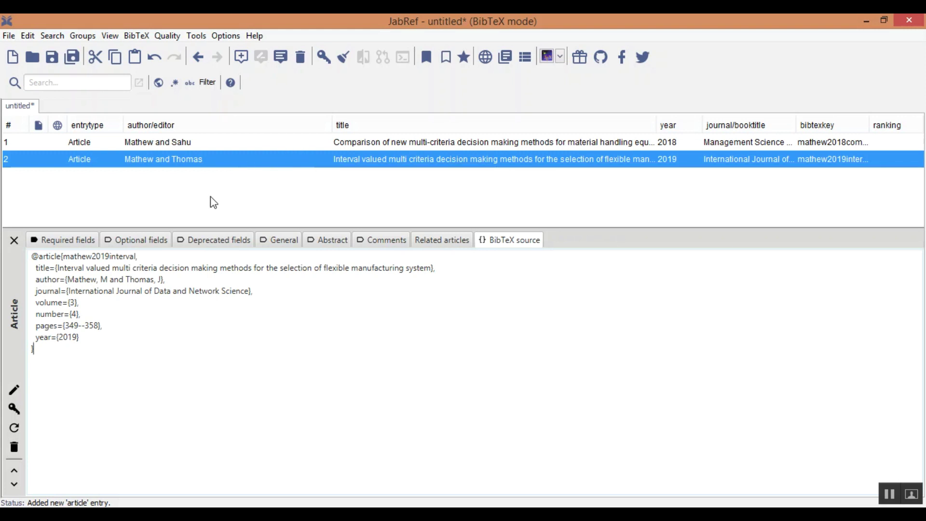
{"action": "left_click", "coordinate": [13, 241]}
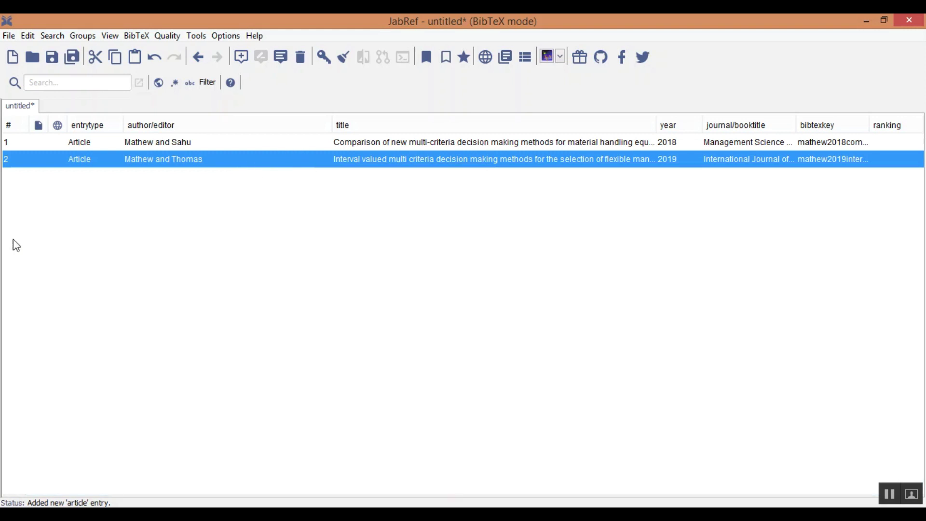
Export the library as new.xml in MS Office 2007 XML format
{"action": "left_click", "coordinate": [9, 36]}
{"action": "left_click", "coordinate": [56, 222]}
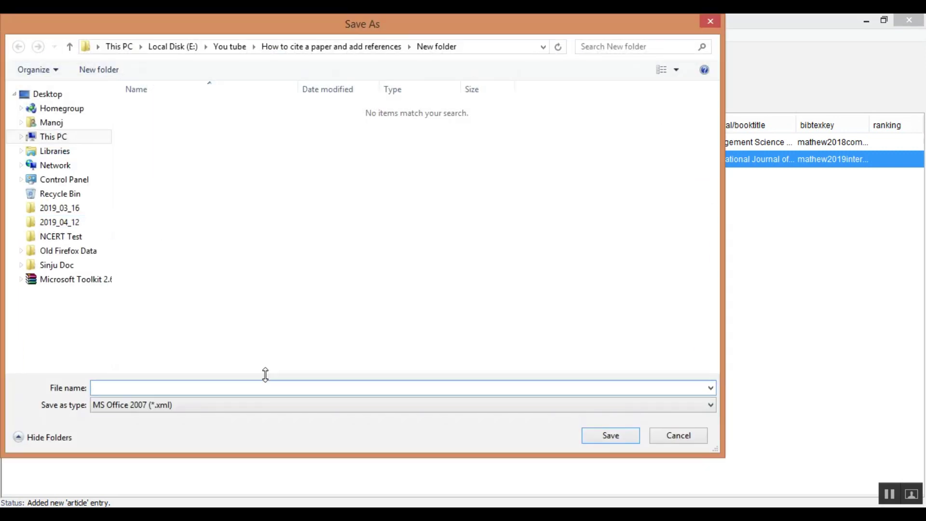
{"action": "type", "text": "new"}
{"action": "left_click", "coordinate": [610, 438]}
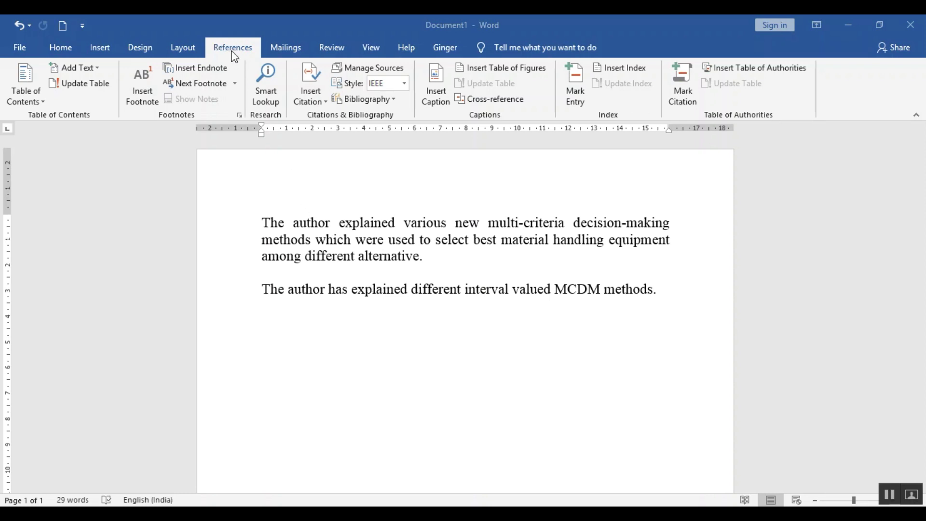
Load new.xml as a source list in Word's Manage Sources dialog
{"action": "left_click", "coordinate": [360, 73]}
{"action": "left_click", "coordinate": [411, 157]}
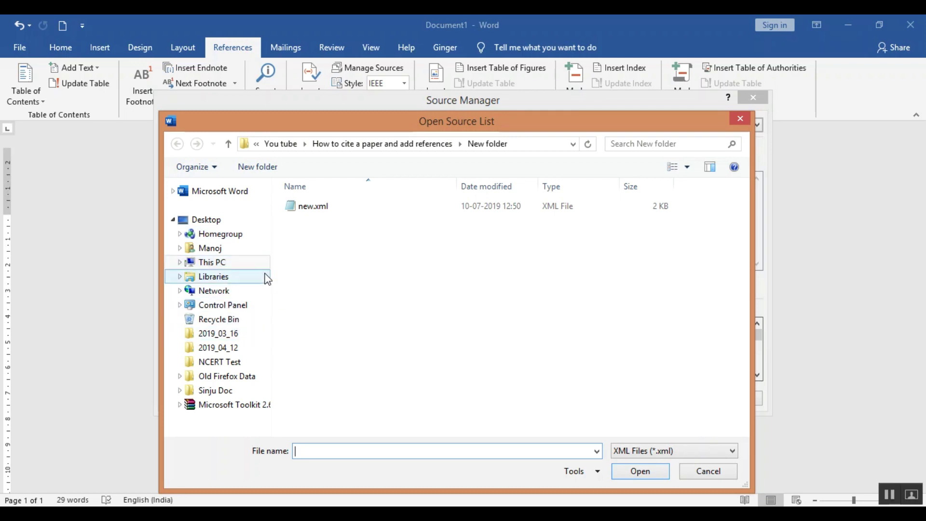
{"action": "left_click", "coordinate": [328, 211]}
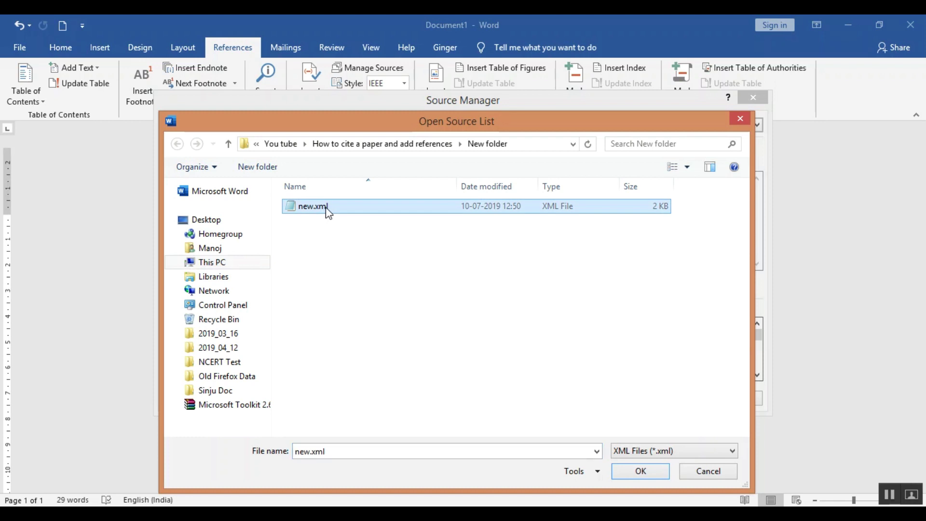
{"action": "left_click", "coordinate": [644, 468]}
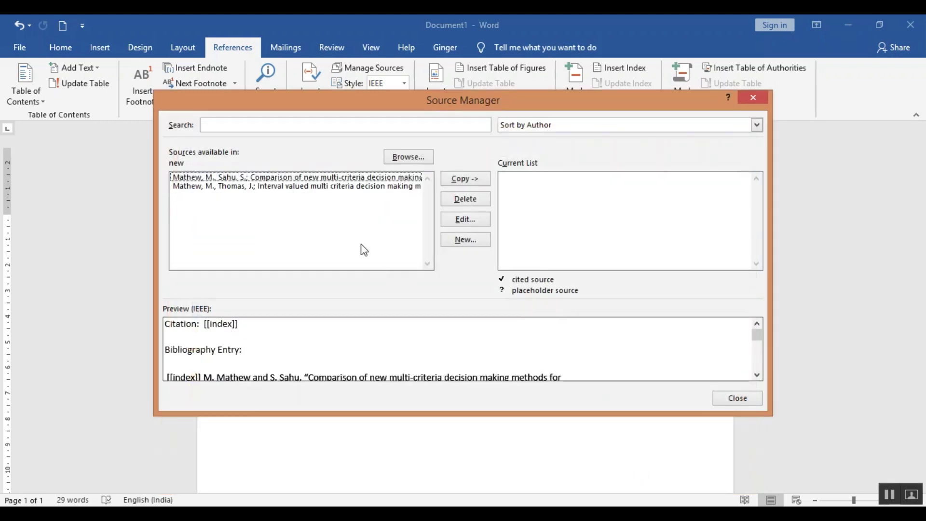
Copy both Mathew sources into the document's current list and close the manager
{"action": "left_click", "coordinate": [303, 180]}
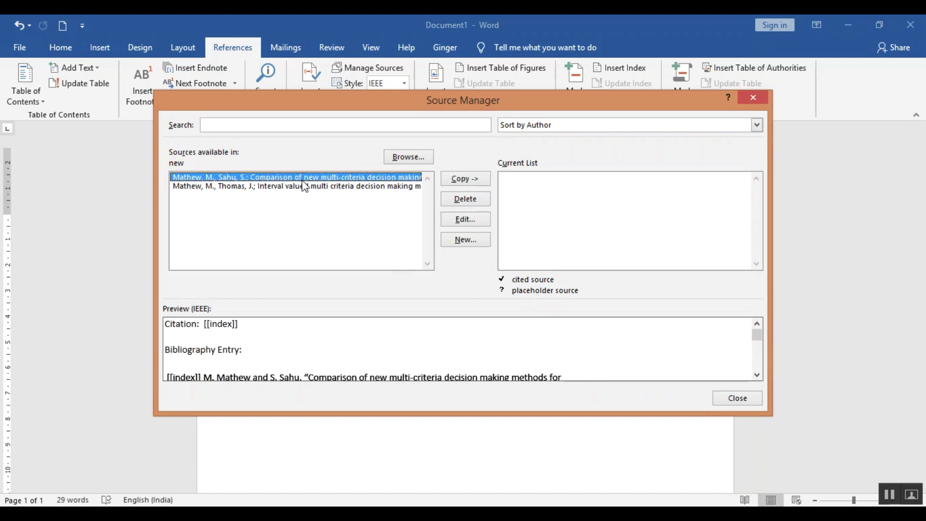
{"action": "left_click", "coordinate": [303, 186]}
{"action": "left_click", "coordinate": [307, 178]}
{"action": "key", "text": "shift+Down"}
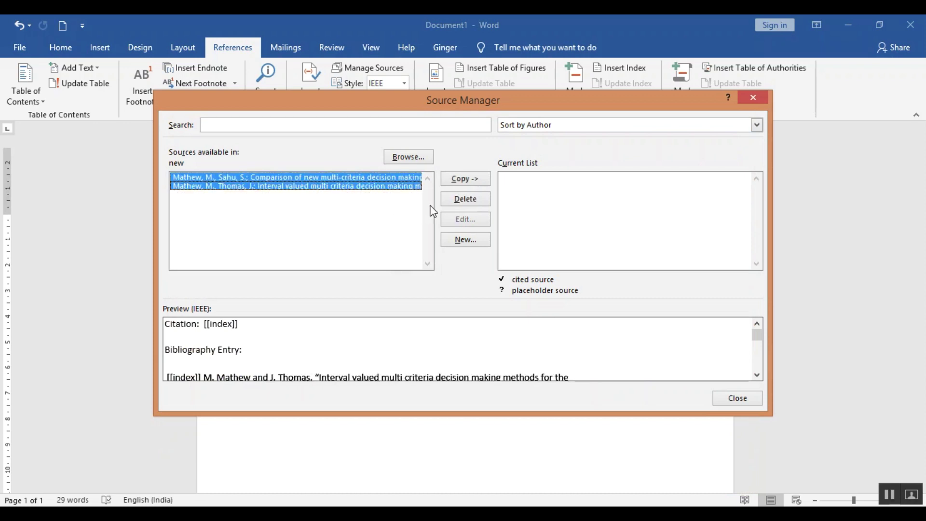
{"action": "left_click", "coordinate": [462, 181]}
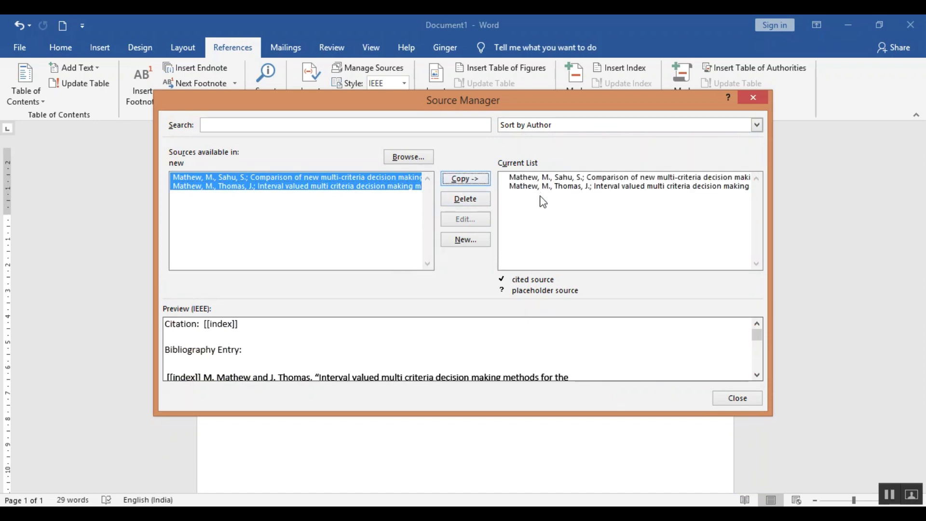
{"action": "left_click", "coordinate": [733, 400]}
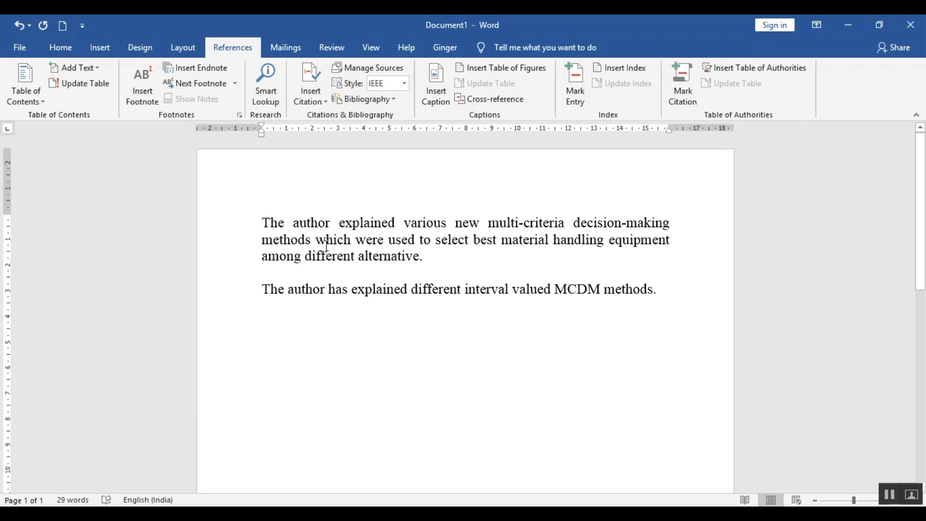
Cite the material handling paper as [1] after 'alternative', keeping IEEE style
{"action": "left_click", "coordinate": [420, 255]}
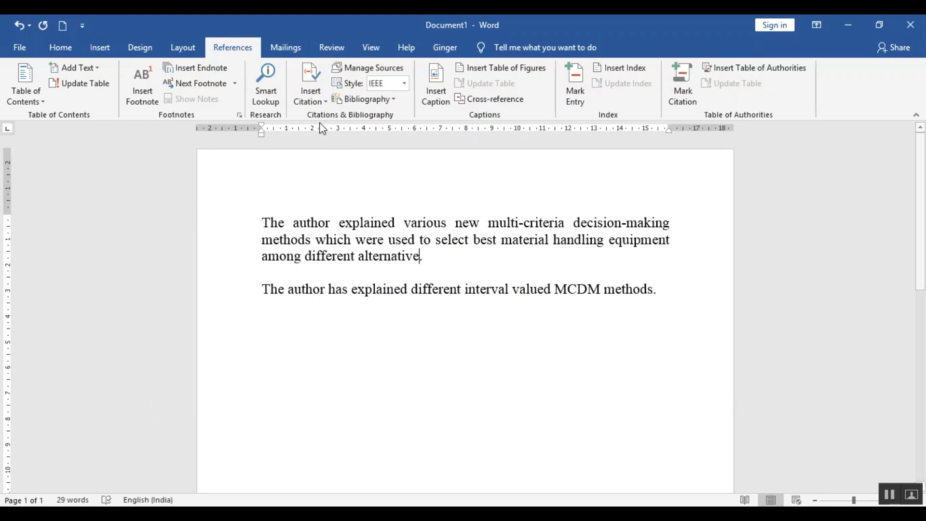
{"action": "left_click", "coordinate": [311, 95]}
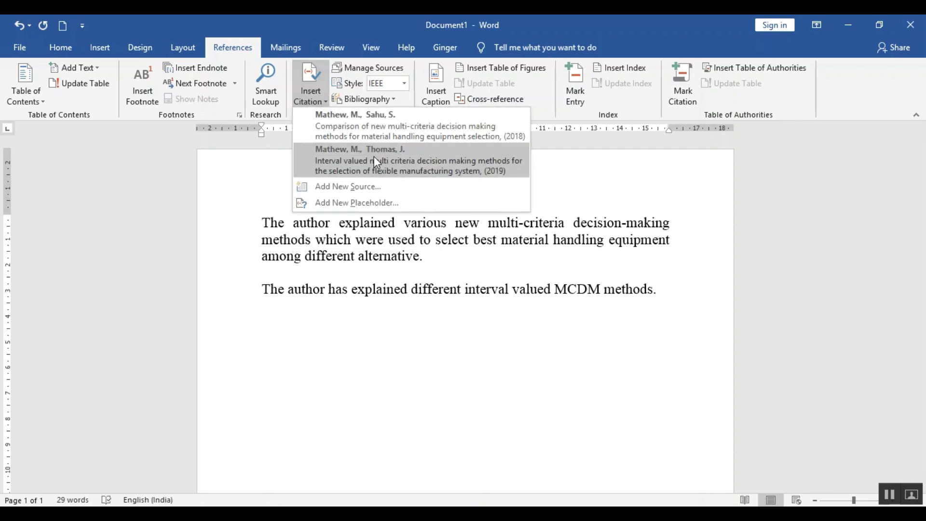
{"action": "left_click", "coordinate": [343, 124]}
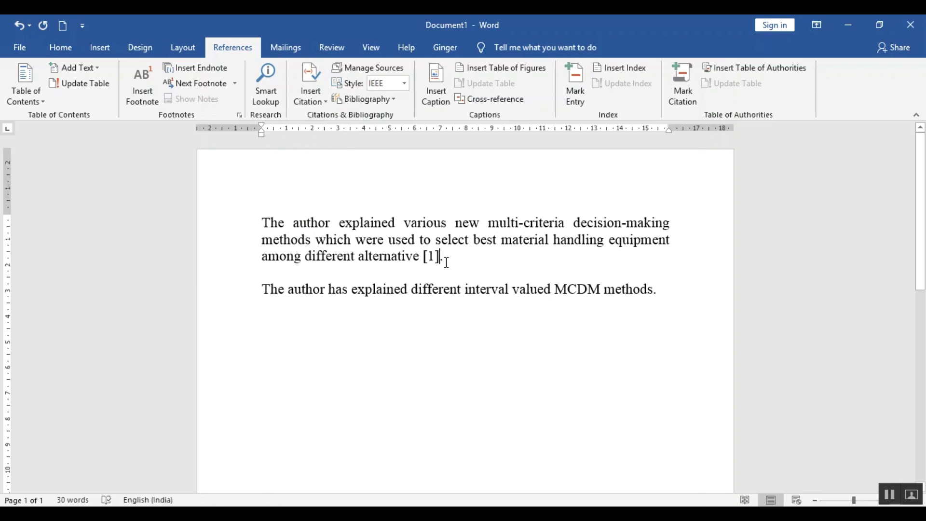
{"action": "left_click", "coordinate": [405, 84]}
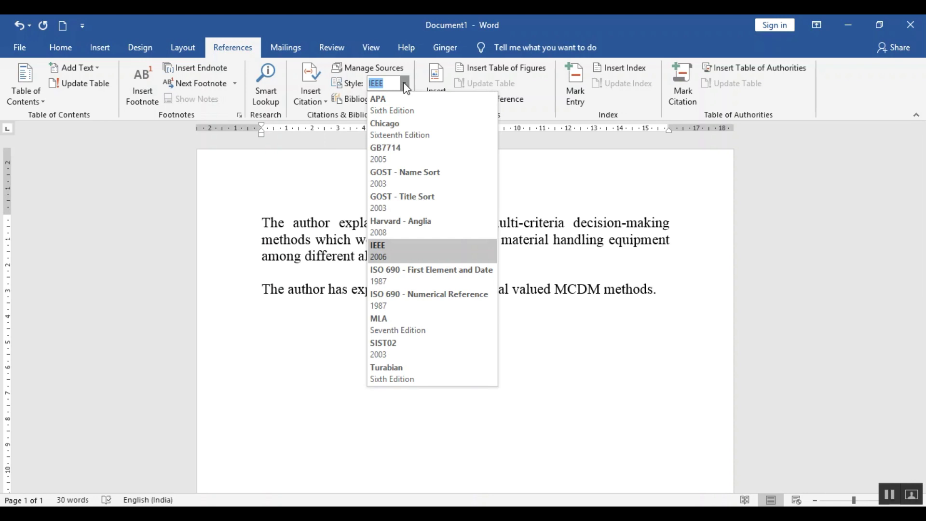
{"action": "left_click", "coordinate": [405, 84]}
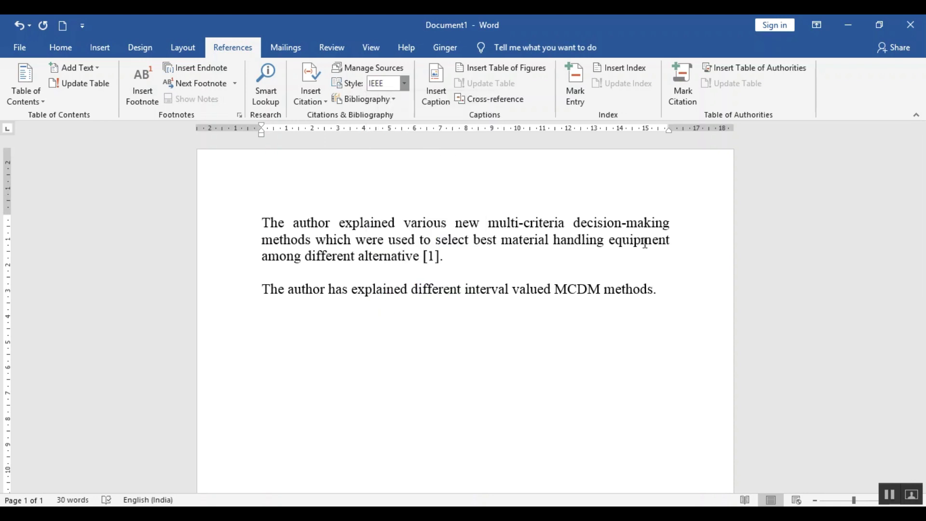
Cite the interval valued paper as [2] after 'methods' and start a new paragraph
{"action": "left_click", "coordinate": [655, 291]}
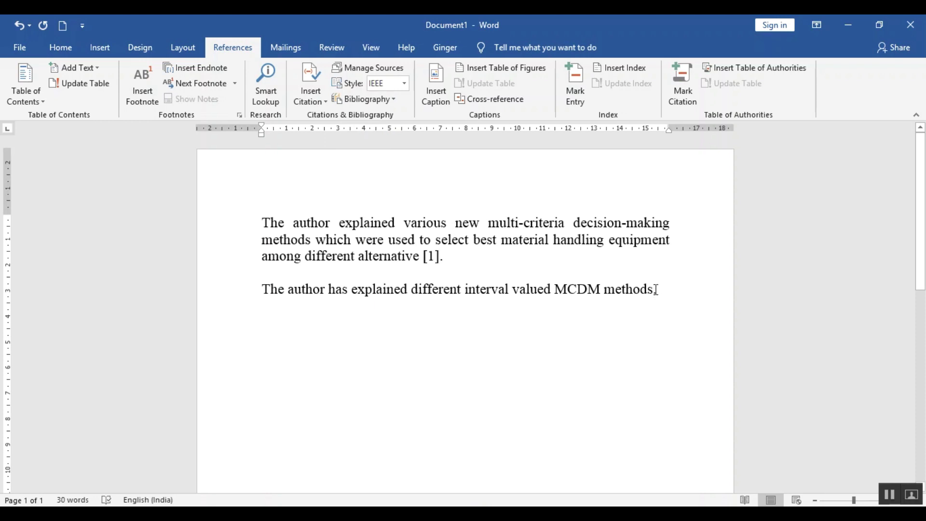
{"action": "left_click", "coordinate": [310, 101]}
{"action": "left_click", "coordinate": [354, 155]}
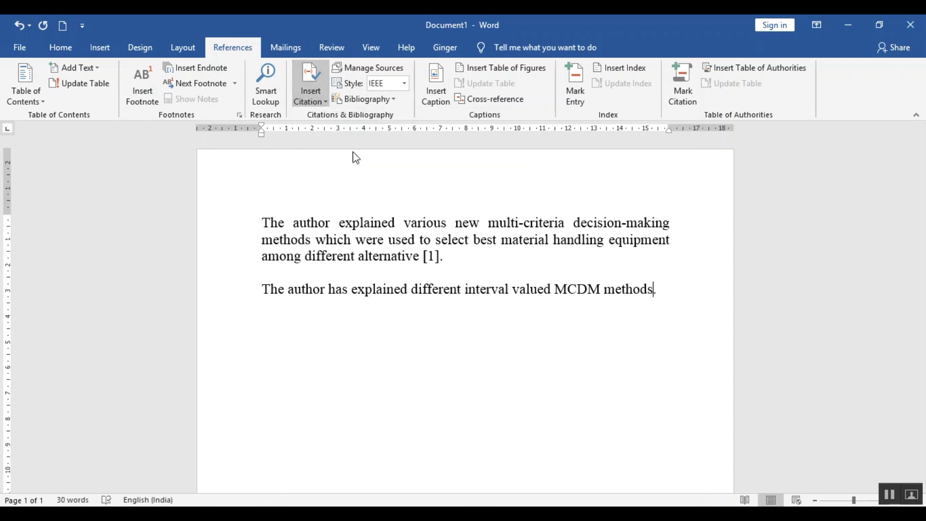
{"action": "key", "text": "Return"}
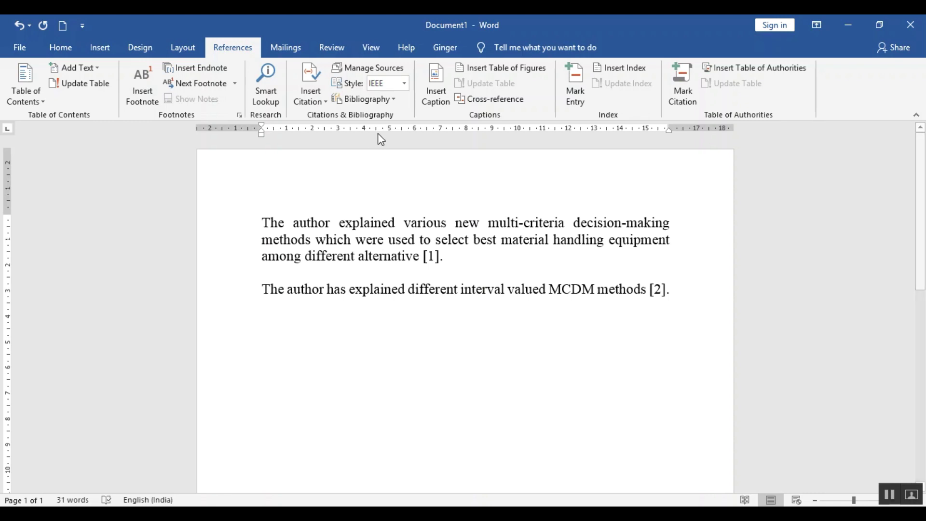
Insert a References bibliography below the paragraphs and refresh it to list both Mathew papers as [1] and [2]
{"action": "left_click", "coordinate": [389, 101]}
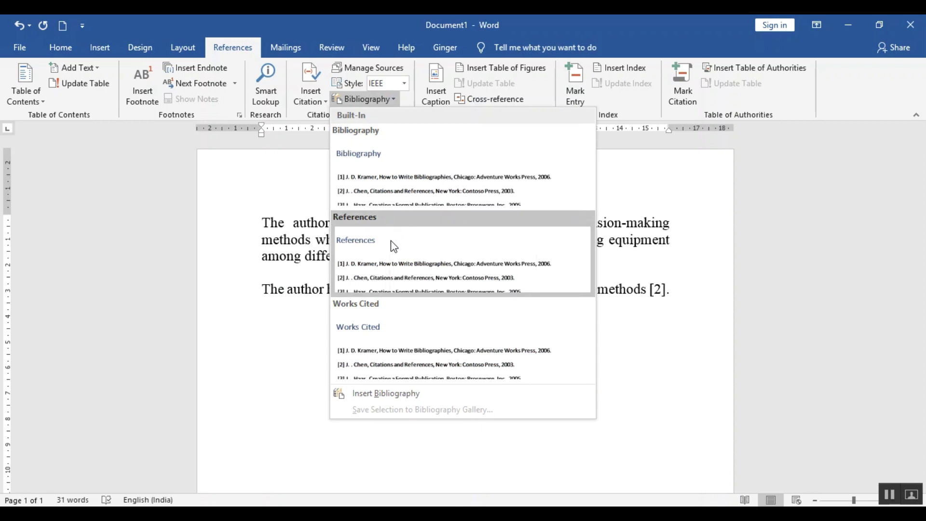
{"action": "left_click", "coordinate": [394, 246]}
{"action": "scroll", "coordinate": [391, 241], "scroll_direction": "up", "scroll_amount": 6}
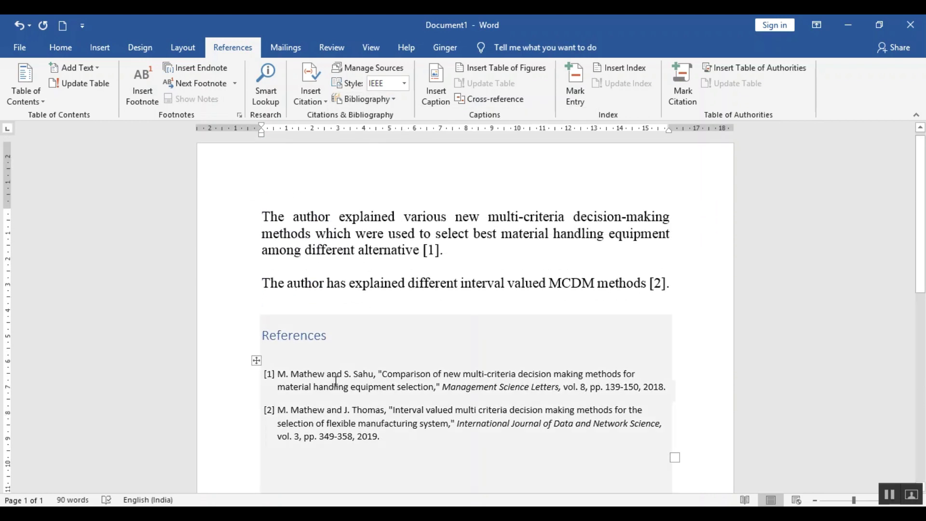
{"action": "left_click", "coordinate": [336, 381]}
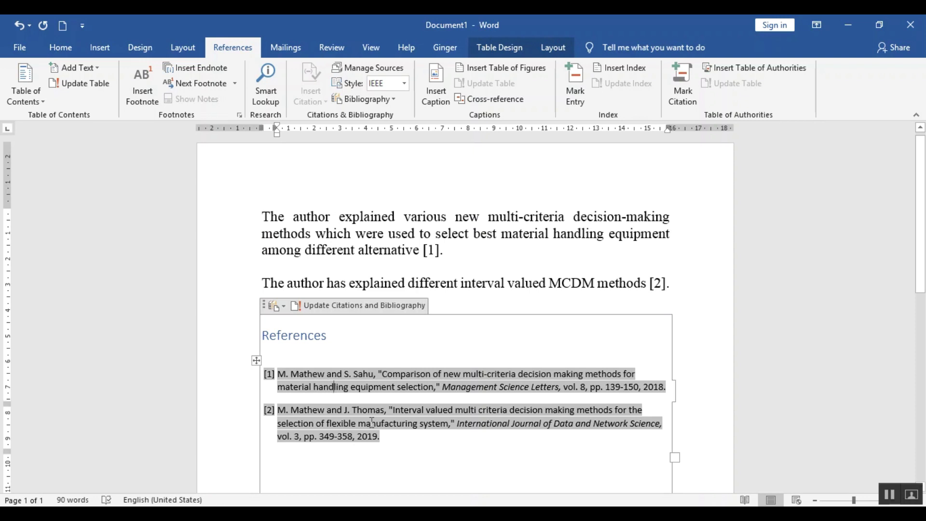
{"action": "key", "text": "ctrl+z"}
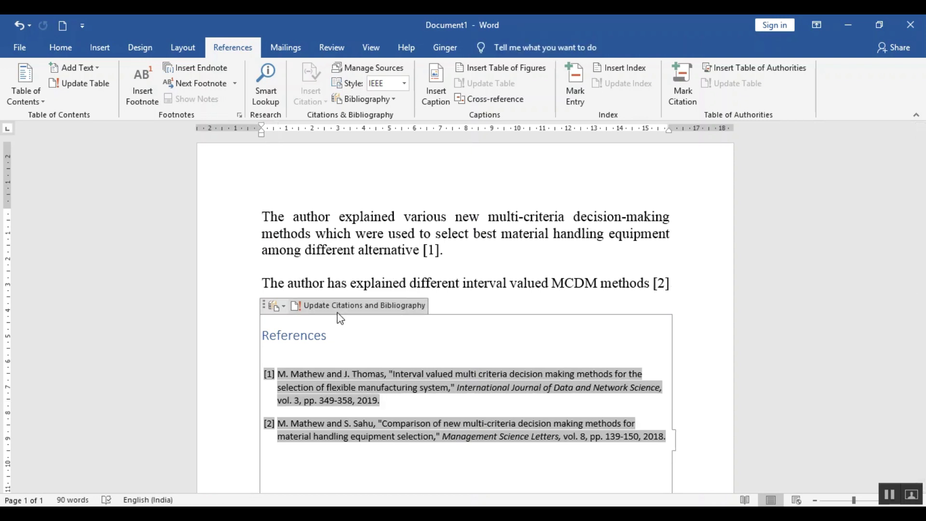